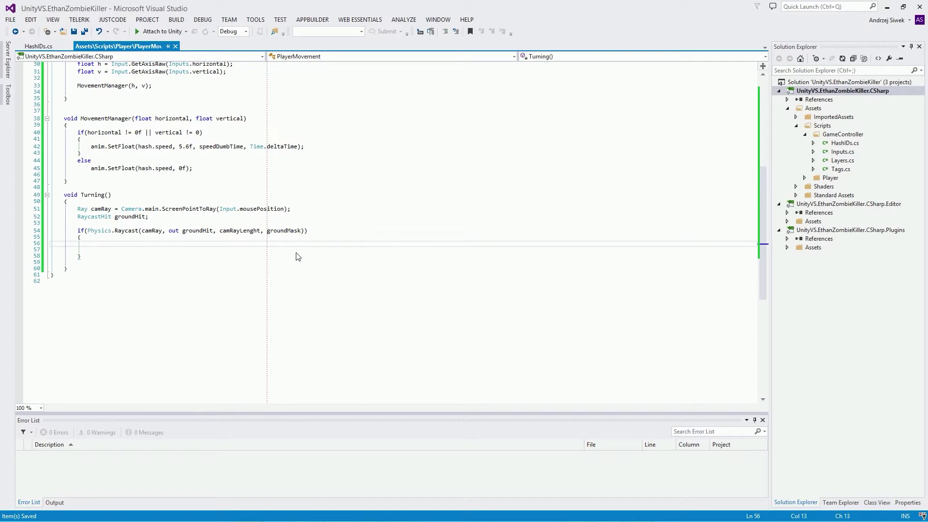
- Begin the line 'Vector3 playerToMouse =' inside the raycast if-block
{"action": "type", "text": "Vector"}
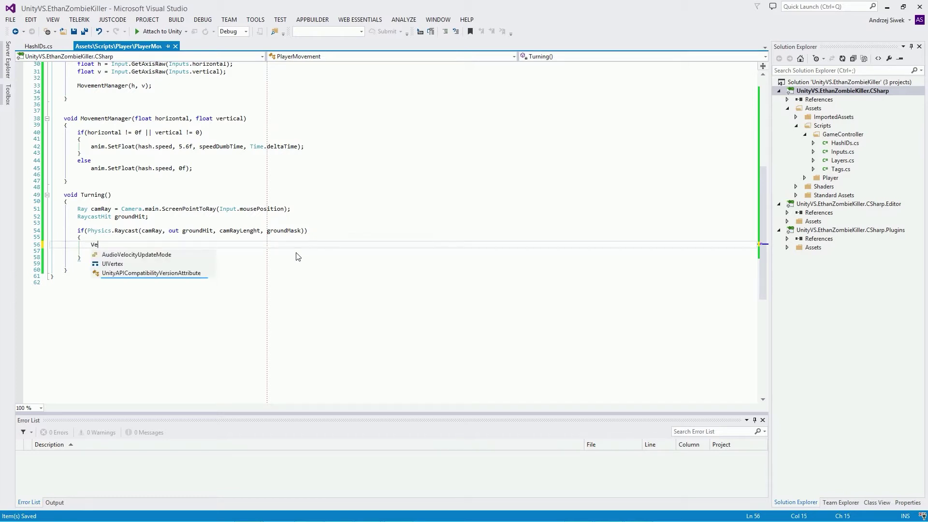
{"action": "key", "text": "Tab"}
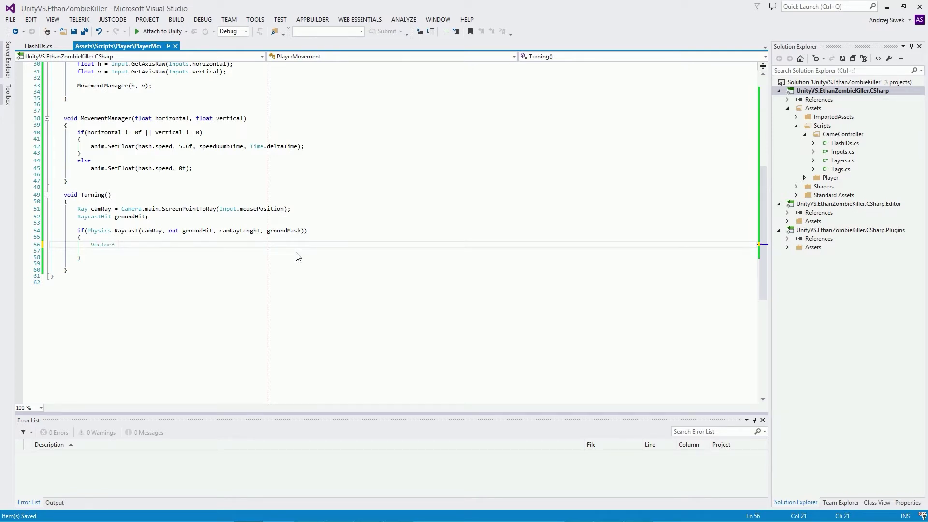
{"action": "type", "text": "playe"}
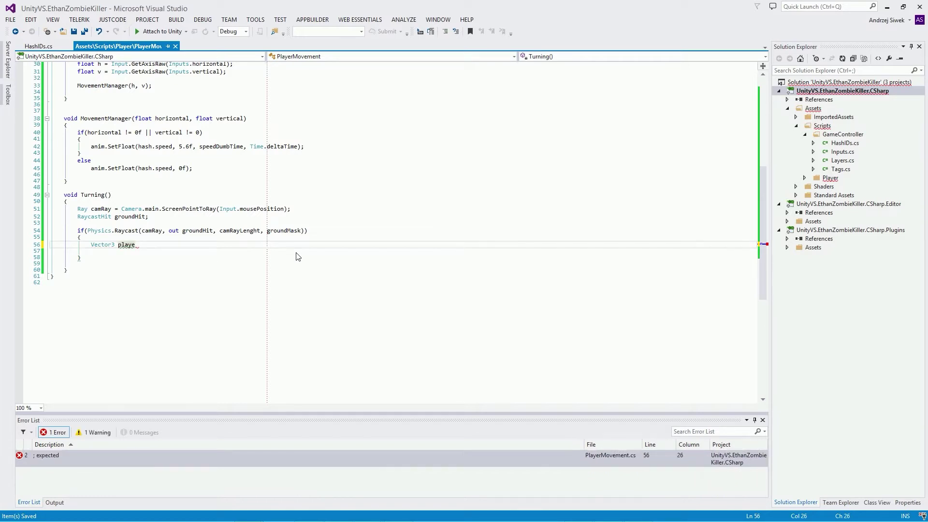
{"action": "type", "text": "rToMouse "}
{"action": "type", "text": "="}
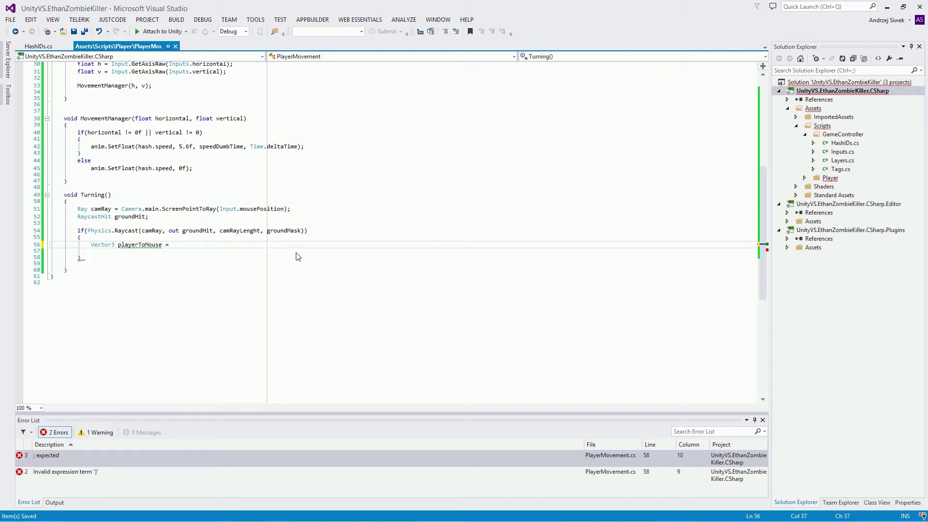
- Reuse groundHit from line 54 and append '- transform' to the playerToMouse assignment
{"action": "double_click", "coordinate": [202, 230]}
{"action": "key", "text": "ctrl+c"}
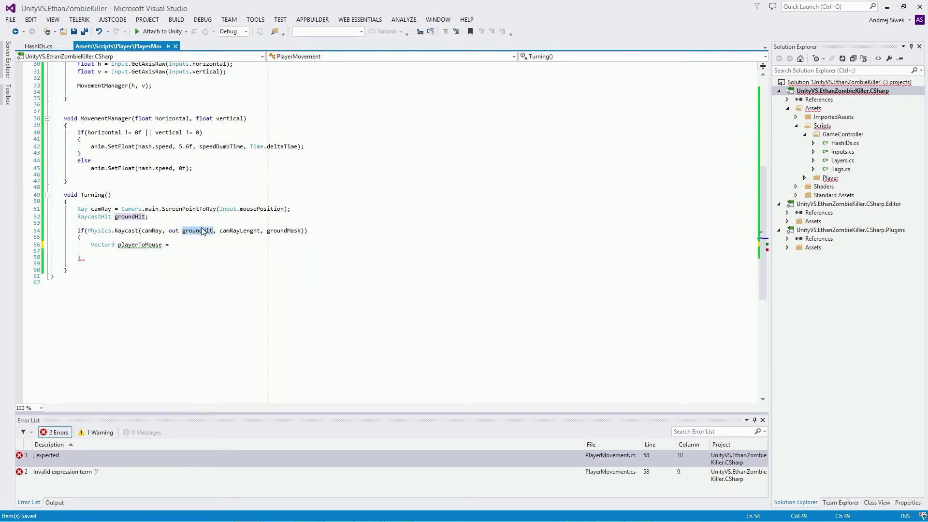
{"action": "left_click", "coordinate": [188, 249]}
{"action": "key", "text": "ctrl+v"}
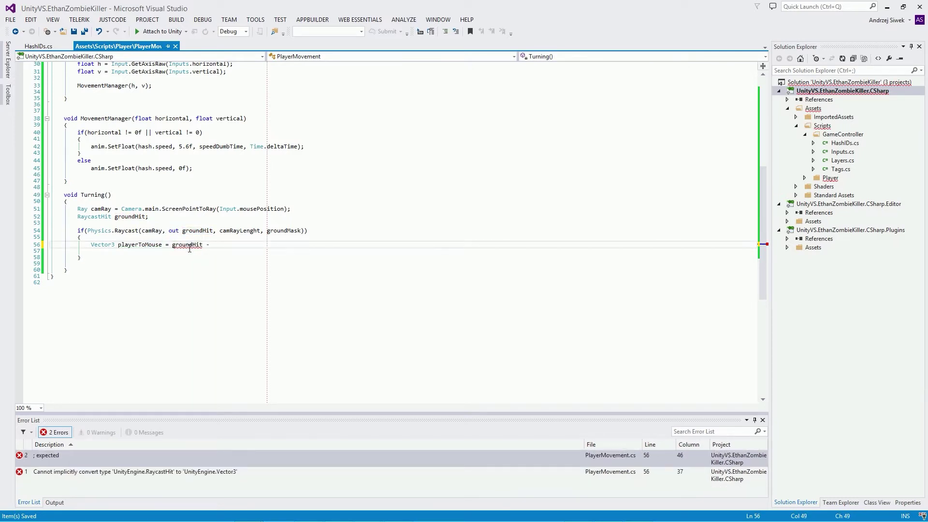
{"action": "type", "text": "tra"}
{"action": "key", "text": "Tab"}
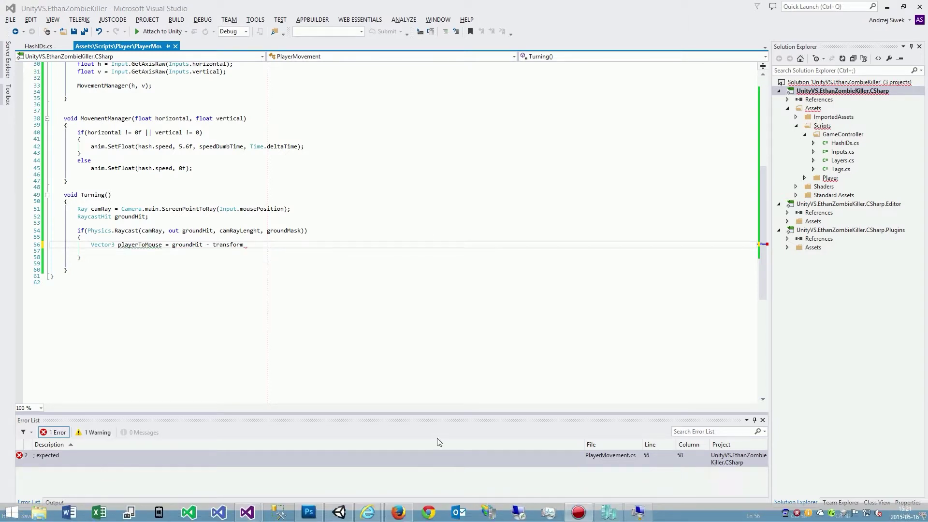
{"action": "left_click", "coordinate": [338, 512]}
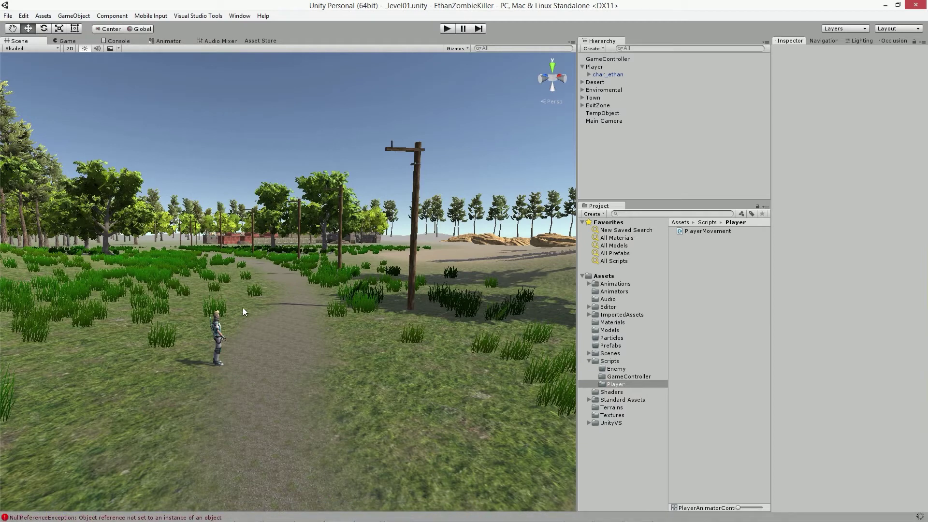
{"action": "left_click", "coordinate": [217, 334]}
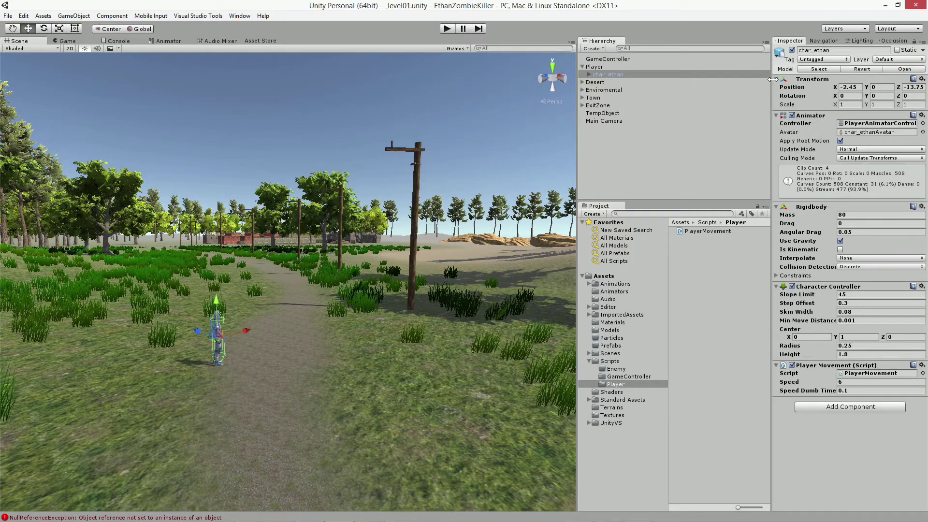
{"action": "key", "text": "alt+Tab"}
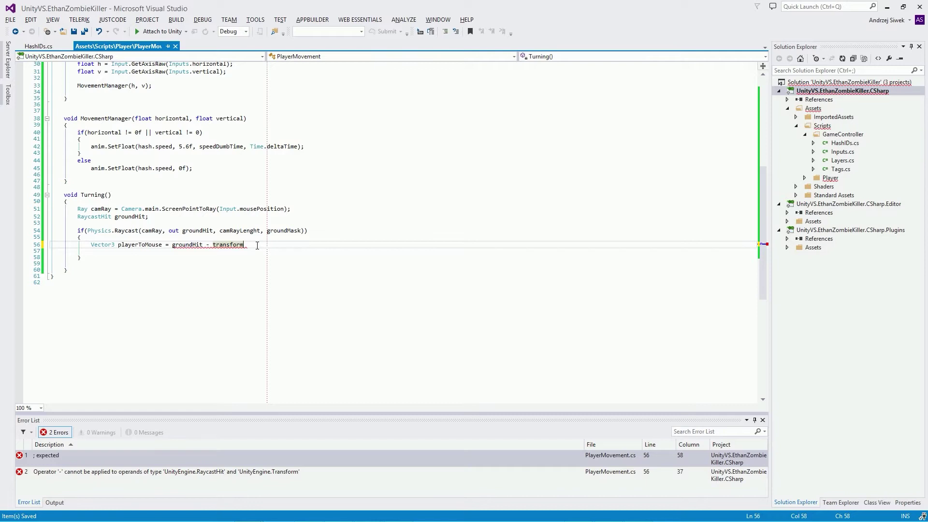
- Make the line read groundHit.point - transform.position; and add blank lines below it
{"action": "type", "text": ".pos"}
{"action": "key", "text": "Tab"}
{"action": "mouse_move", "coordinate": [173, 245]}
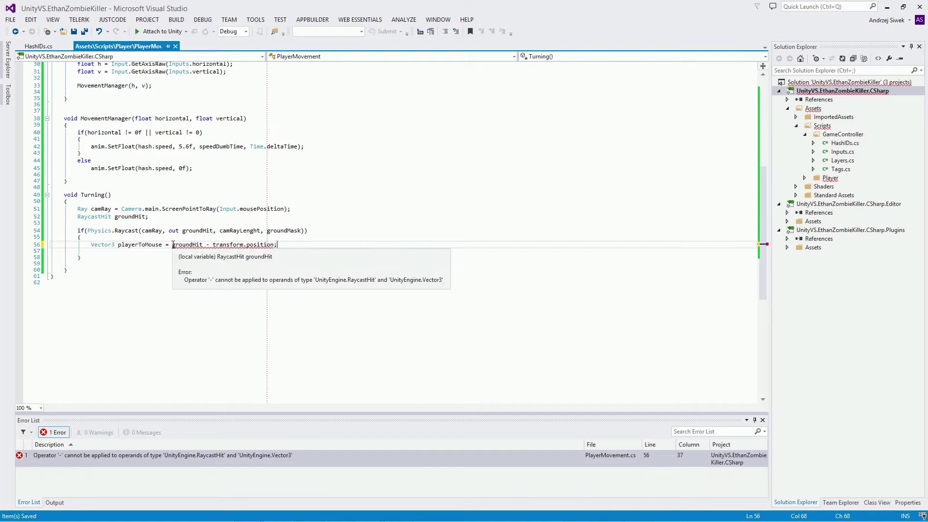
{"action": "left_click", "coordinate": [205, 244]}
{"action": "type", "text": ".point"}
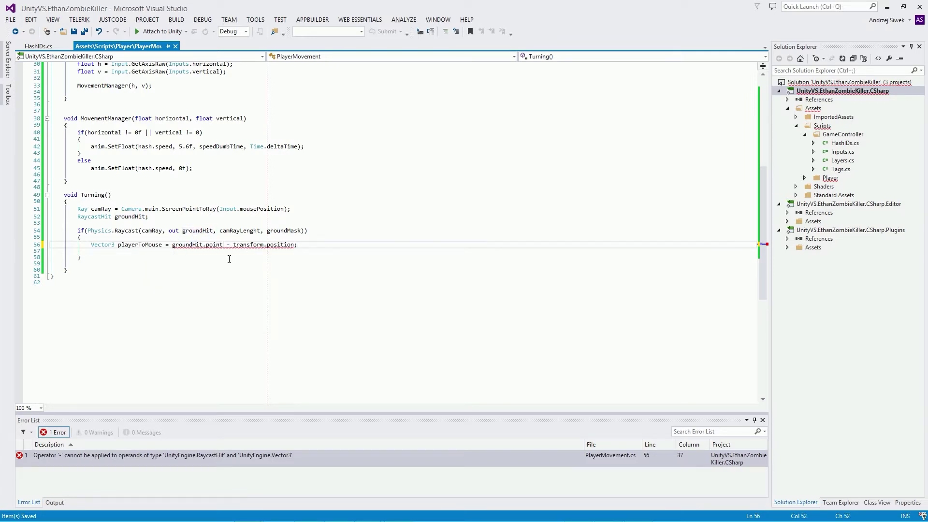
{"action": "key", "text": "Return"}
{"action": "key", "text": "Return"}
{"action": "key", "text": "Up"}
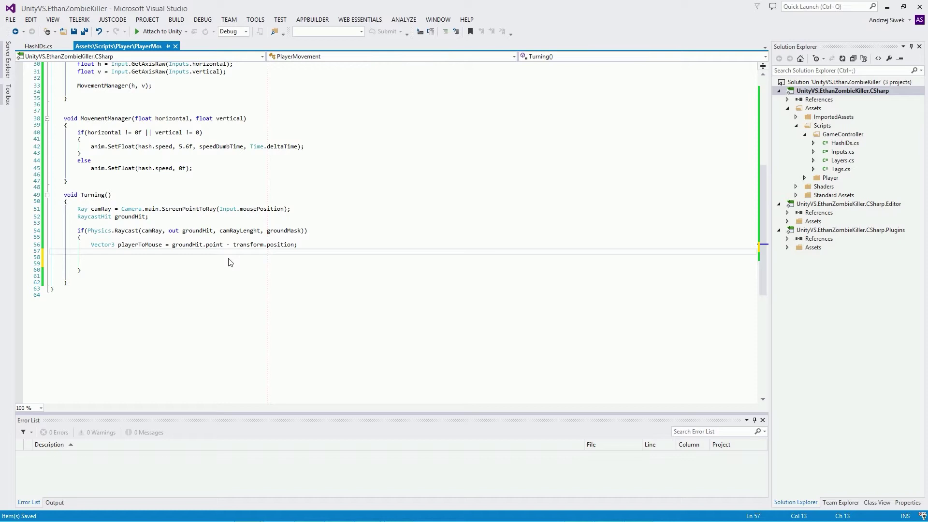
- Add the line playerToMouse.y = 0f; and move down to the next empty line
{"action": "type", "text": "playe"}
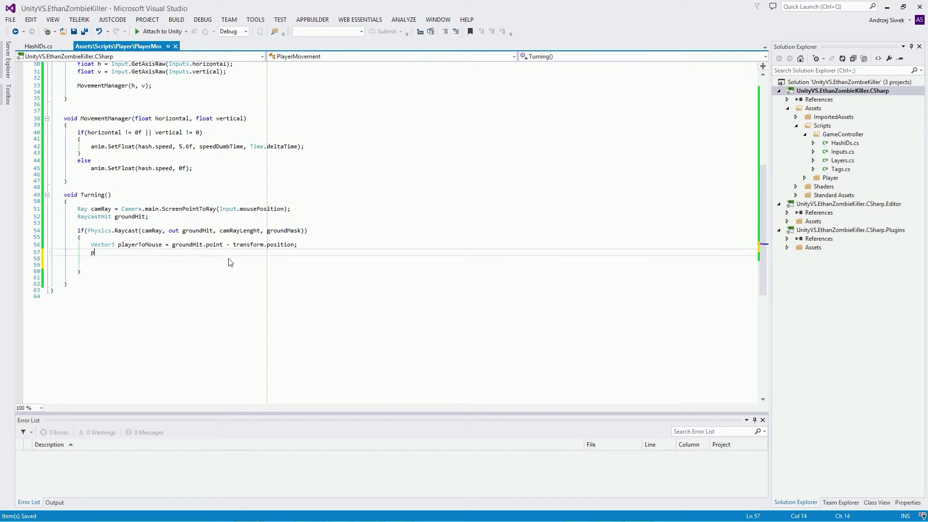
{"action": "key", "text": "Tab"}
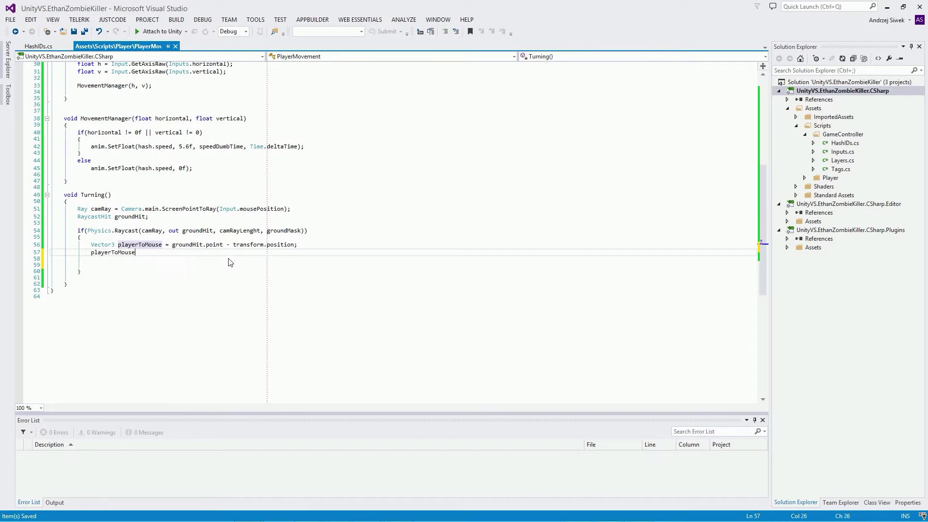
{"action": "type", "text": ".y"}
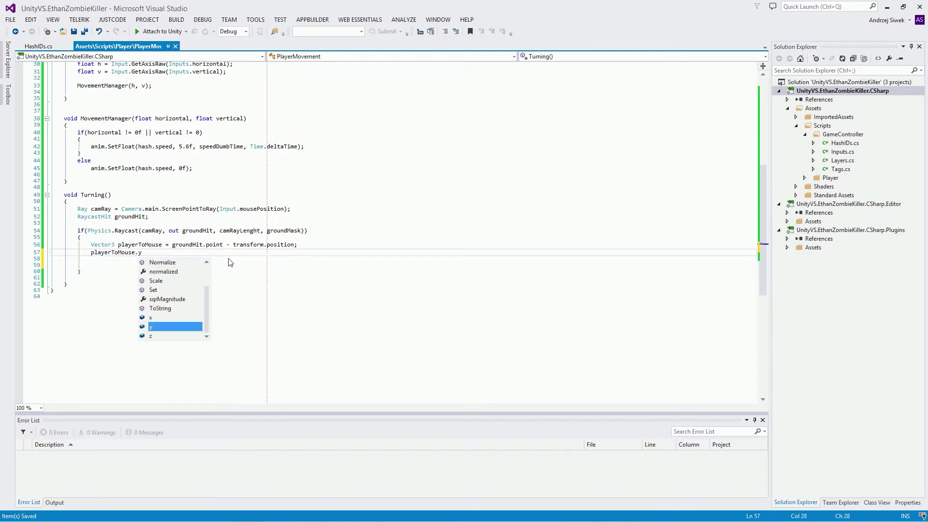
{"action": "type", "text": " = "}
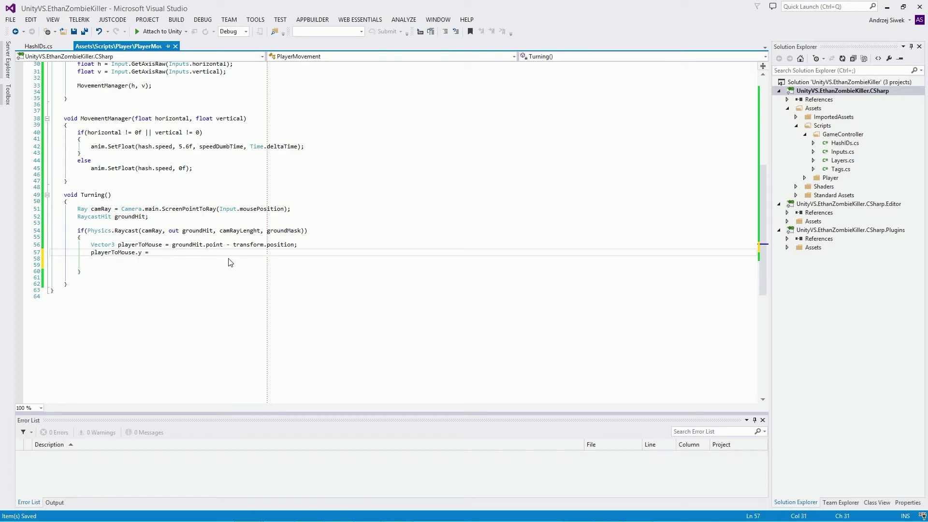
{"action": "type", "text": "0f;"}
{"action": "key", "text": "Return"}
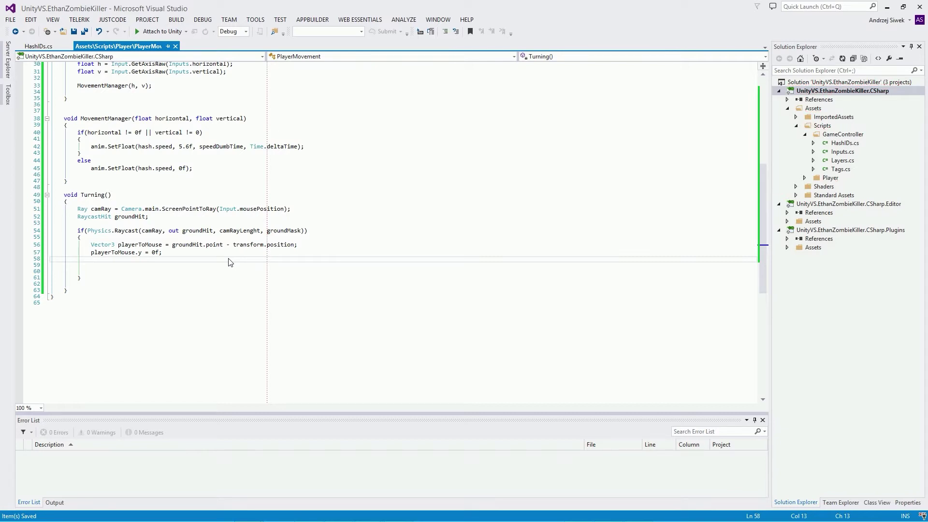
{"action": "key", "text": "Down"}
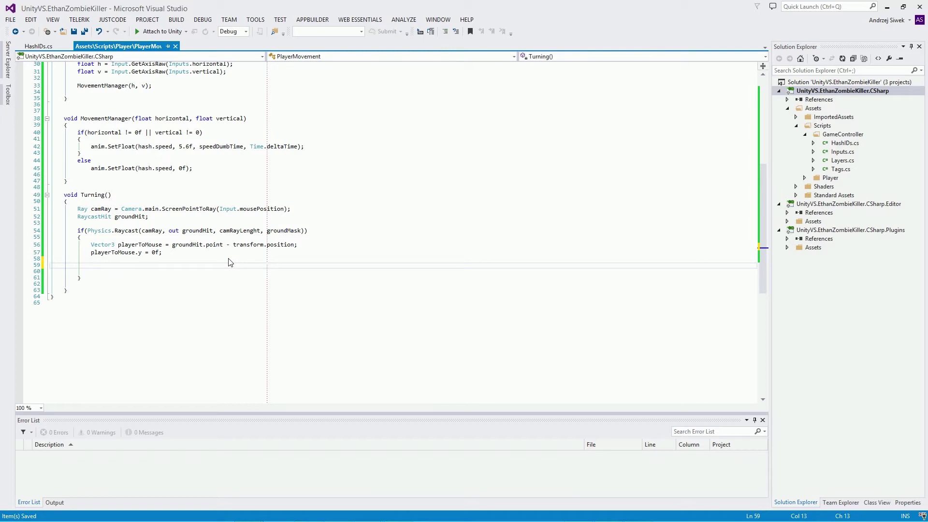
- Write Quaternion newRotation = Quaternion.LookRotation(playerToMouse); and start the following line
{"action": "type", "text": "Quate"}
{"action": "key", "text": "Tab"}
{"action": "type", "text": ".ne"}
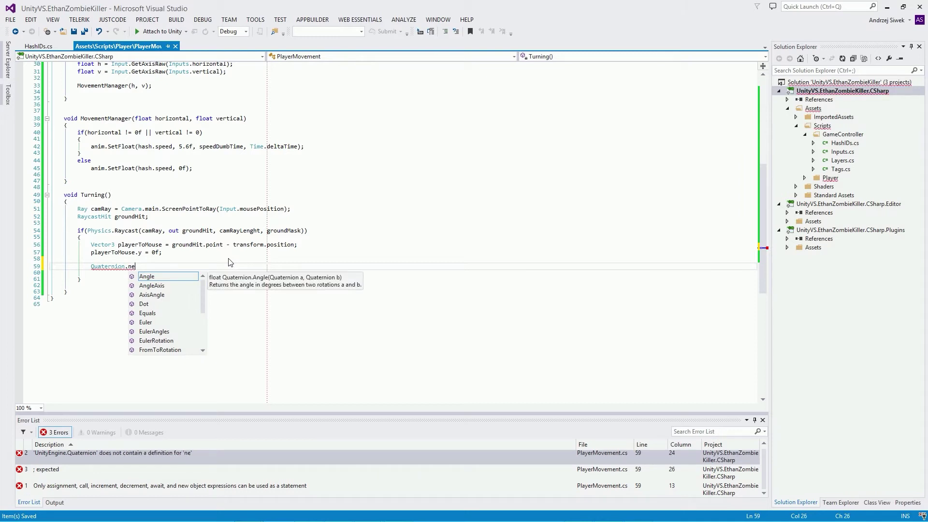
{"action": "key", "text": "BackSpace"}
{"action": "key", "text": "BackSpace"}
{"action": "key", "text": "BackSpace"}
{"action": "type", "text": "n"}
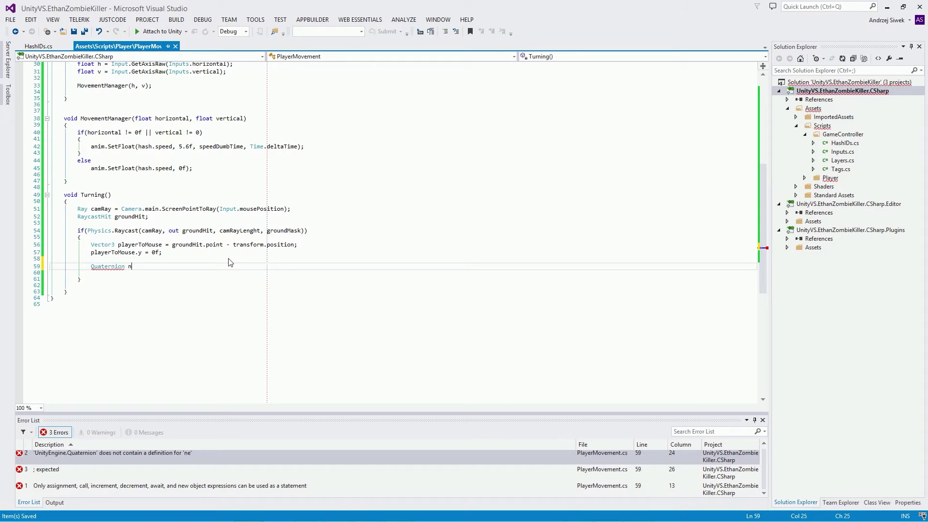
{"action": "type", "text": "newRotation"}
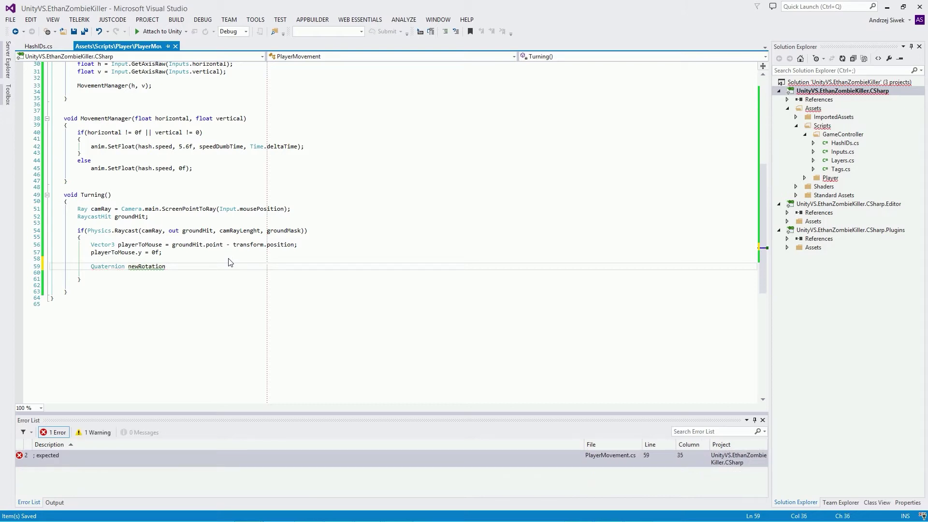
{"action": "type", "text": " = Qua"}
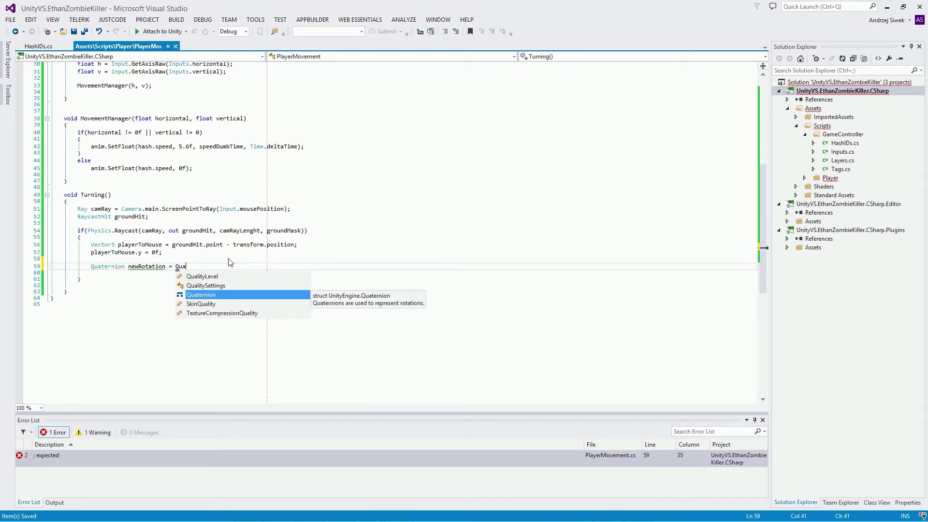
{"action": "type", "text": "ternion."}
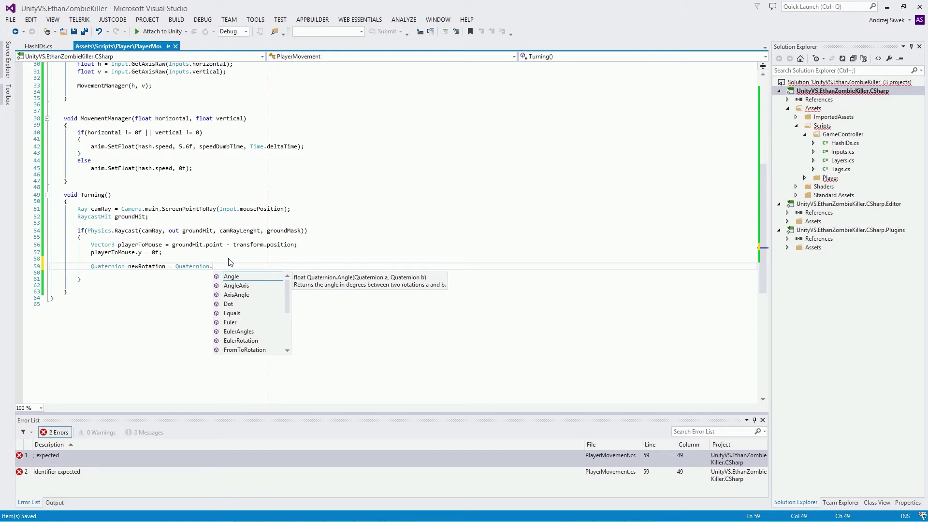
{"action": "type", "text": "lookRo"}
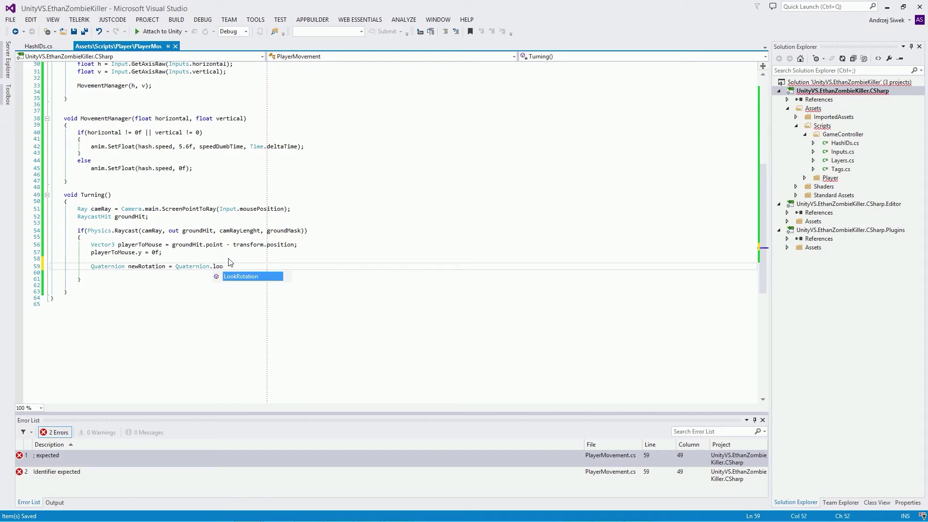
{"action": "key", "text": "Tab"}
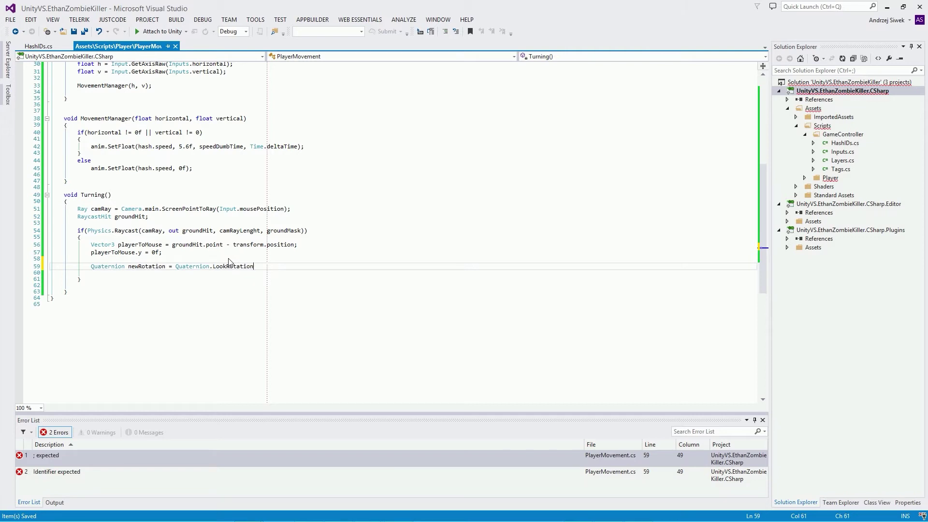
{"action": "type", "text": "("}
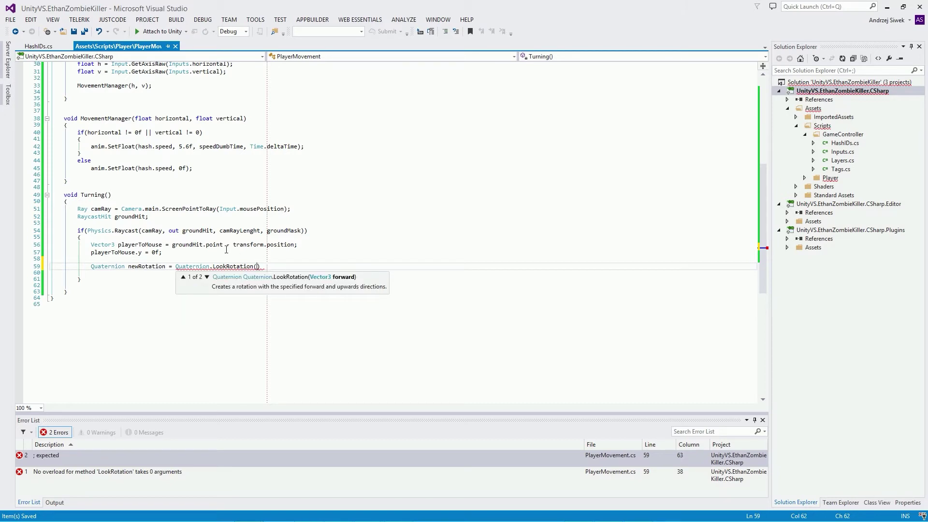
{"action": "type", "text": "playe"}
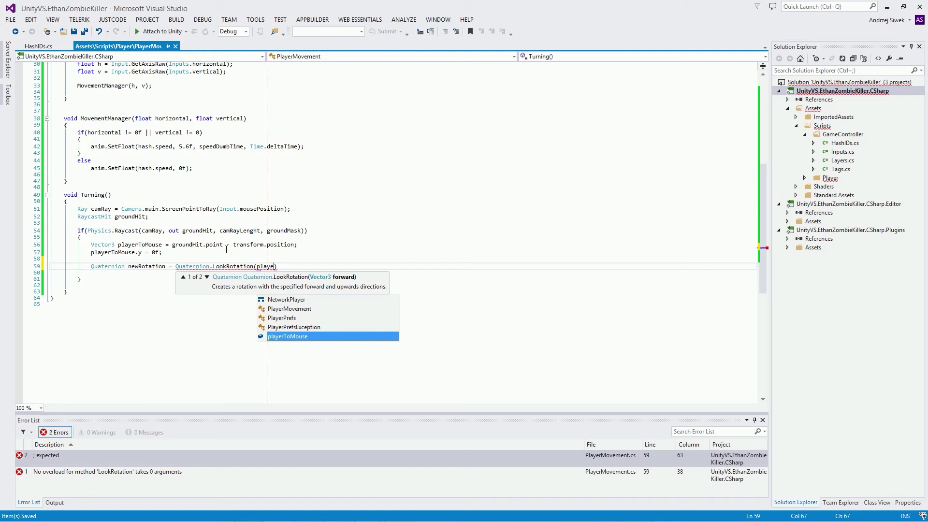
{"action": "type", "text": ");"}
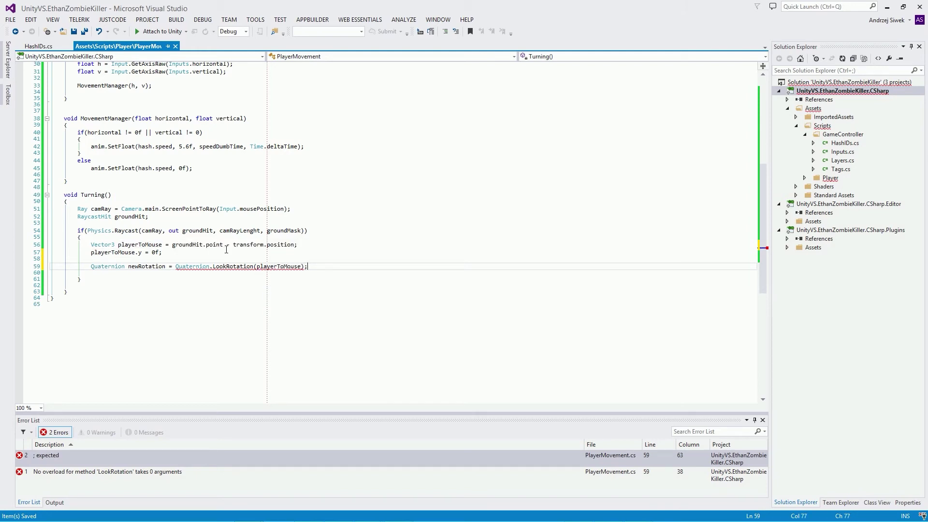
{"action": "key", "text": "Return"}
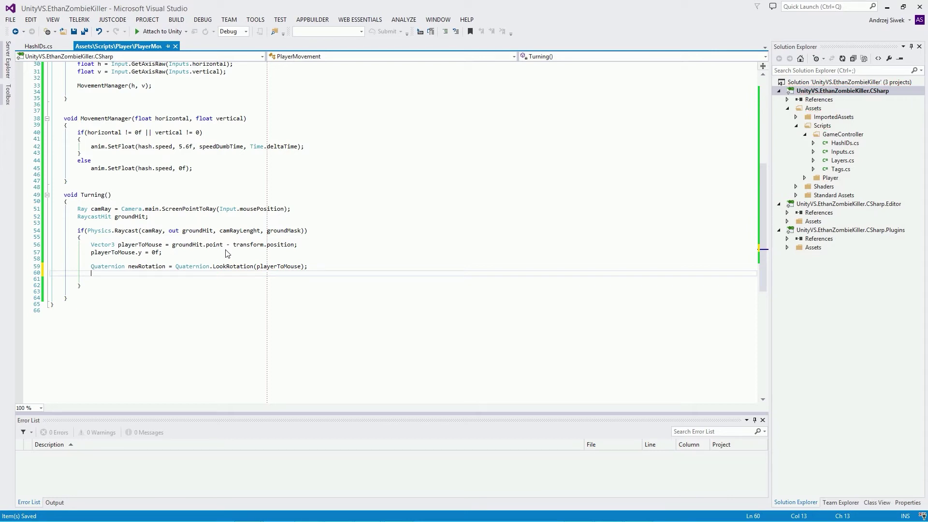
{"action": "type", "text": "playe"}
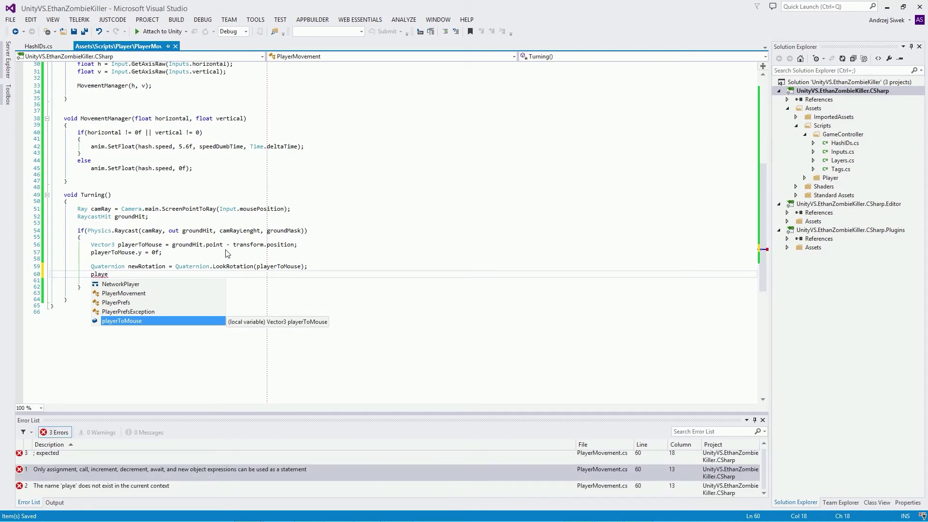
- Replace the stray text with rb.MoveRotation, chosen from the IntelliSense suggestions
{"action": "key", "text": "BackSpace"}
{"action": "key", "text": "BackSpace"}
{"action": "key", "text": "BackSpace"}
{"action": "type", "text": "r"}
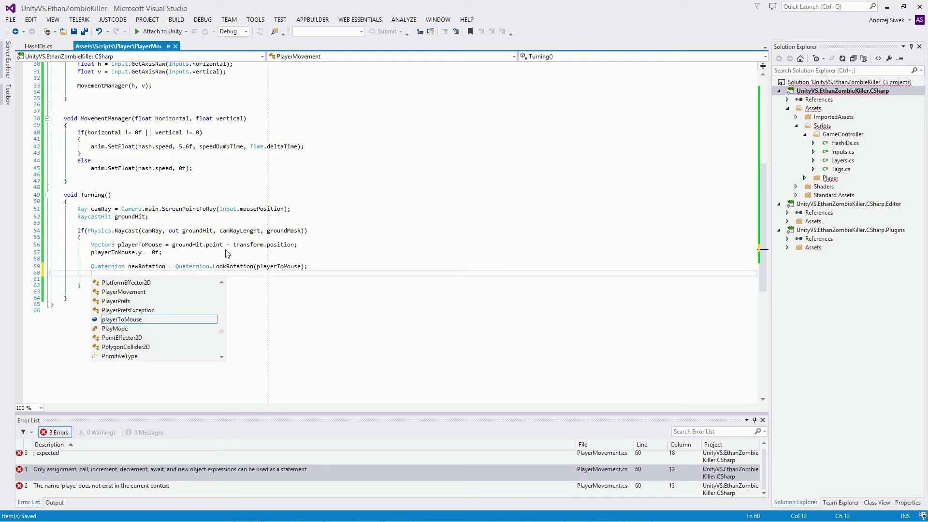
{"action": "type", "text": "b"}
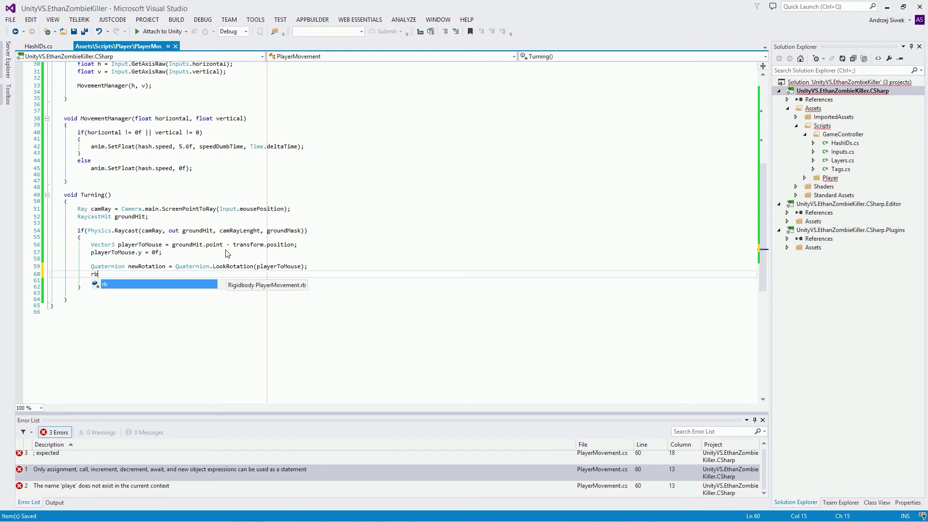
{"action": "type", "text": "."}
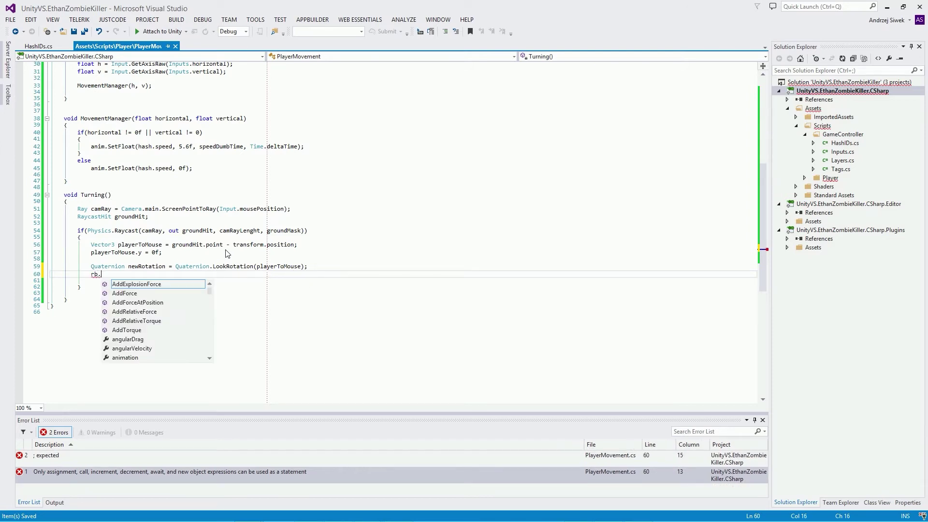
{"action": "type", "text": "mo"}
{"action": "key", "text": "Down"}
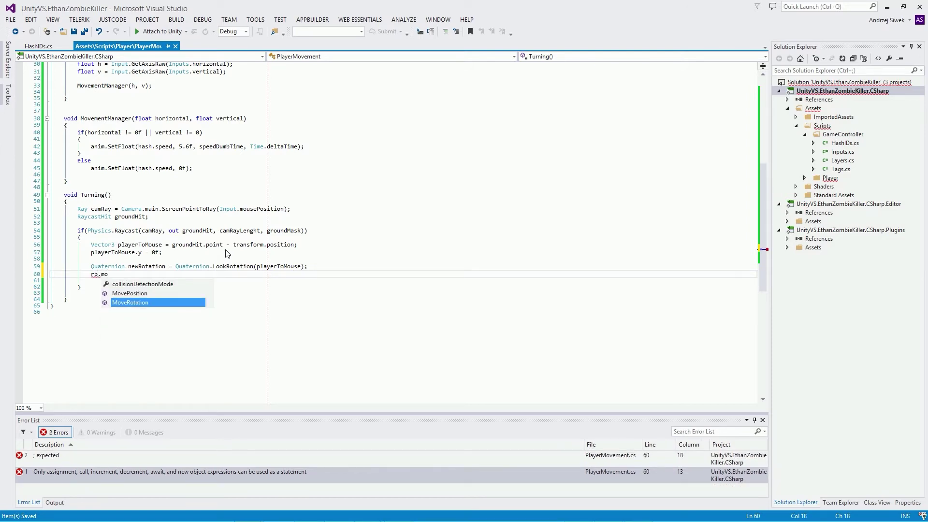
{"action": "key", "text": "Up"}
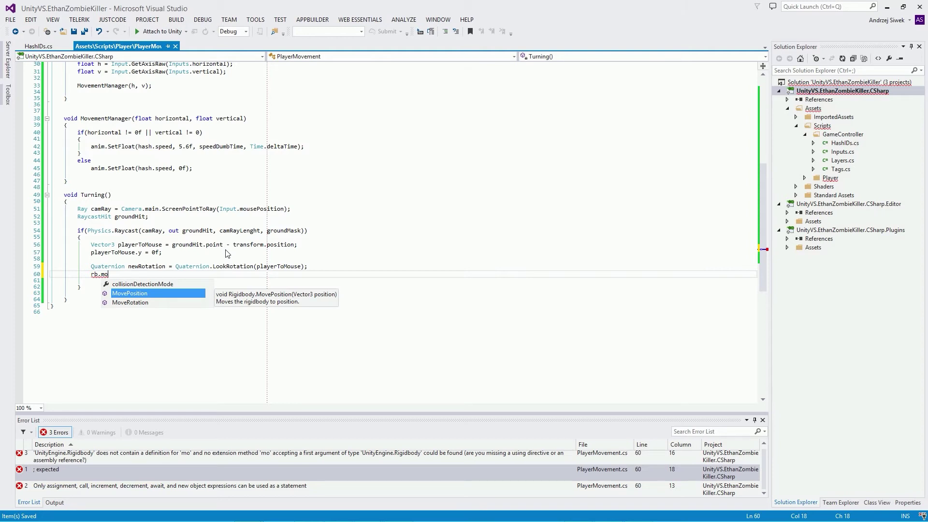
{"action": "key", "text": "Down"}
{"action": "key", "text": "Tab"}
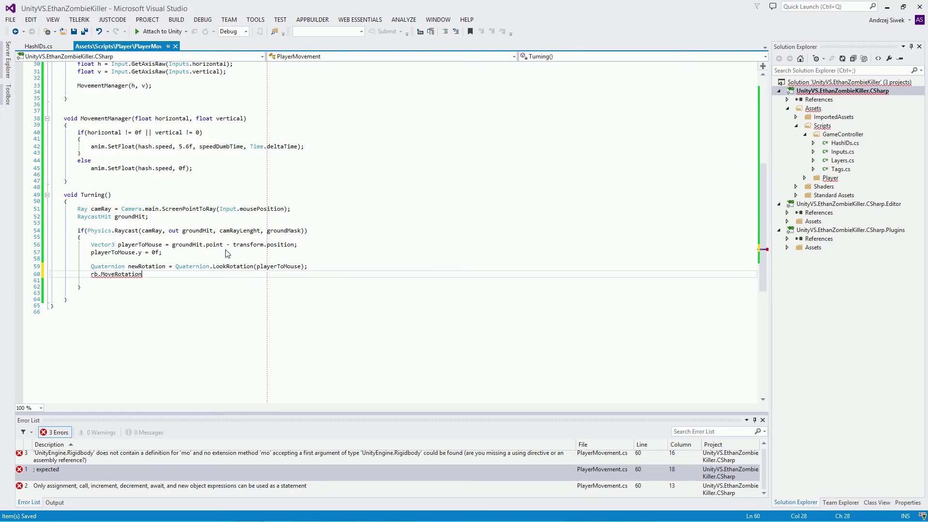
- Pass newRotation as the argument so the line reads rb.MoveRotation(newRotation);
{"action": "type", "text": "("}
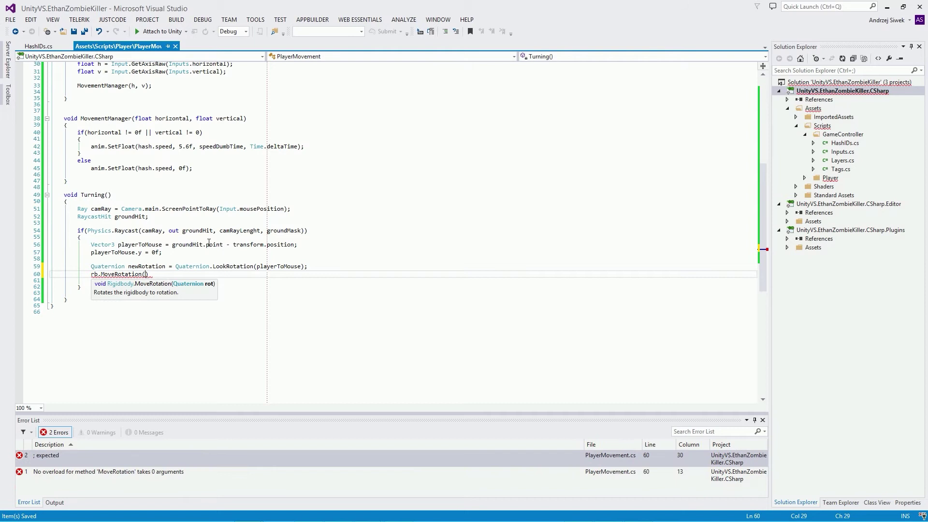
{"action": "double_click", "coordinate": [150, 266]}
{"action": "key", "text": "ctrl+c"}
{"action": "key", "text": "ctrl+minus"}
{"action": "key", "text": "ctrl+v"}
{"action": "left_click", "coordinate": [201, 274]}
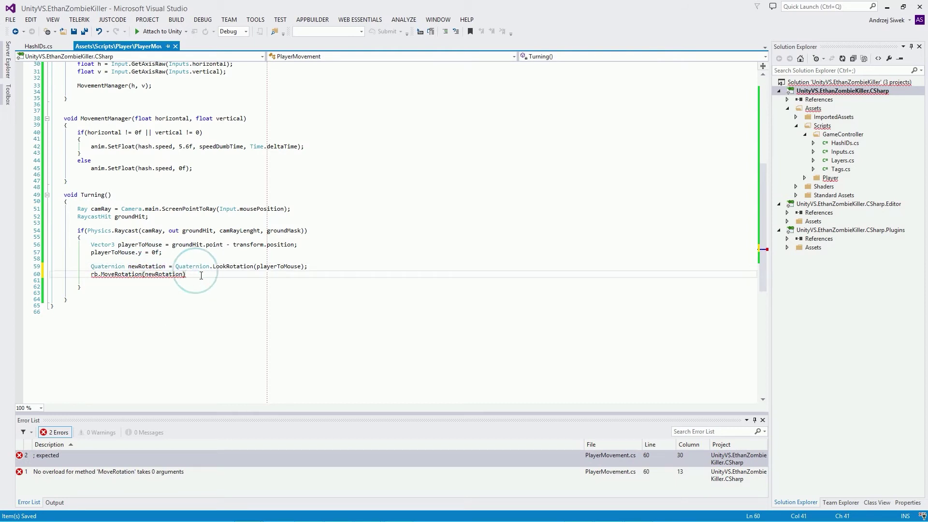
{"action": "type", "text": ";"}
{"action": "left_click", "coordinate": [205, 200]}
{"action": "mouse_move", "coordinate": [207, 206]}
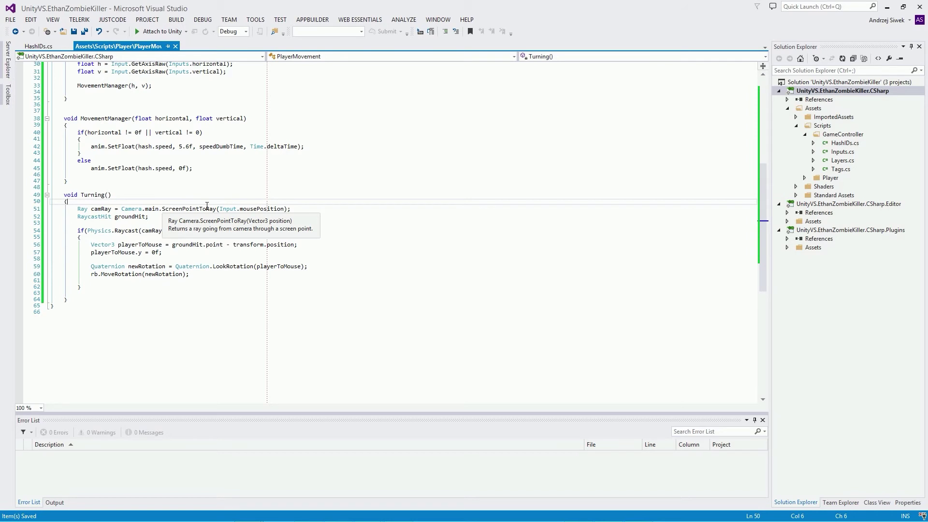
- Play-test the level in Unity with the edited script, then stop Play mode
{"action": "key", "text": "alt+Tab"}
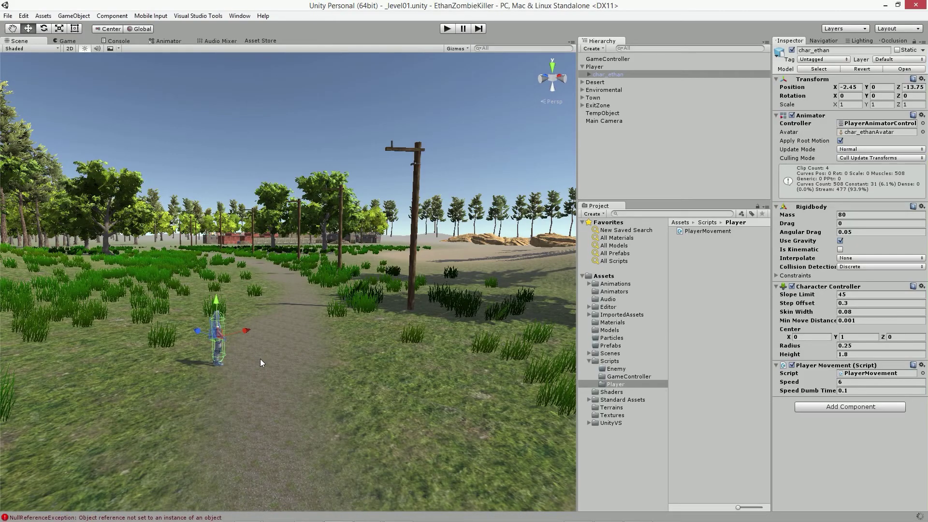
{"action": "left_click", "coordinate": [447, 29]}
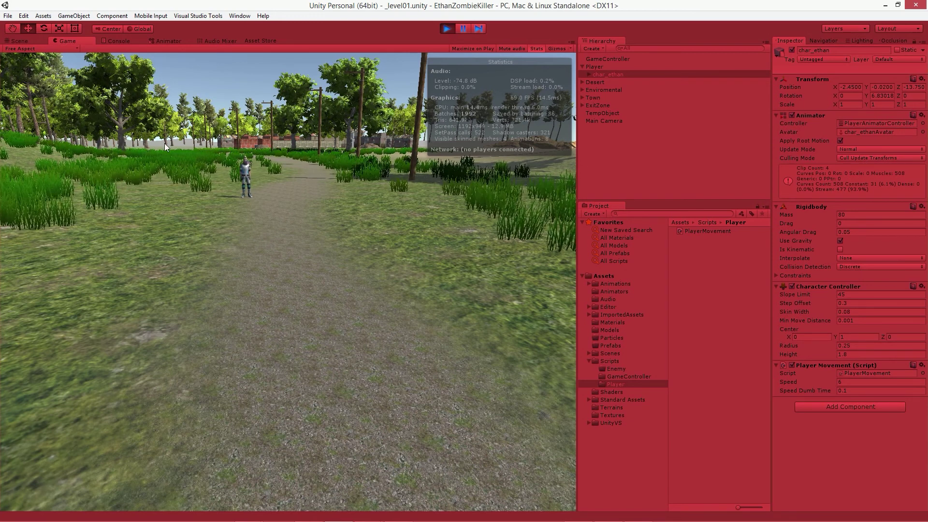
{"action": "left_click", "coordinate": [446, 28]}
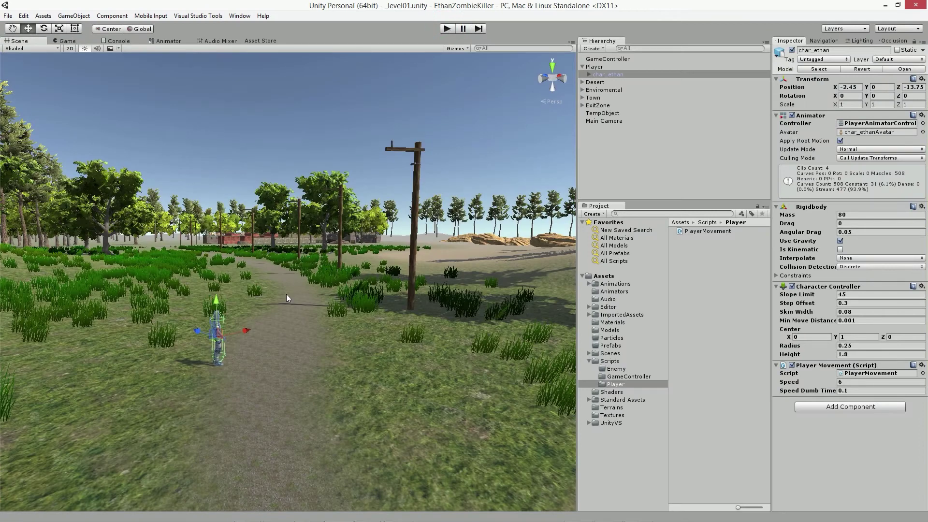
- Inspect the Terrain's settings, then reselect the char_ethan player character
{"action": "left_click", "coordinate": [254, 343]}
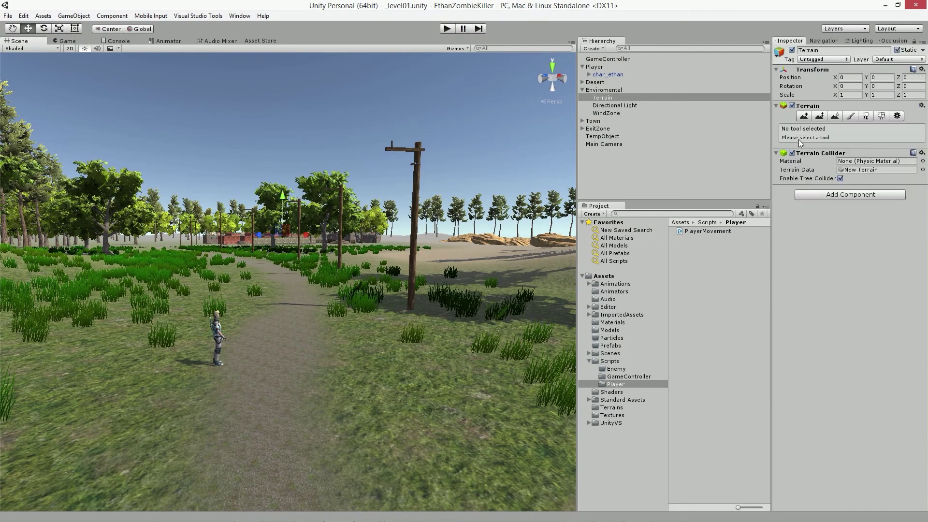
{"action": "left_click", "coordinate": [225, 337]}
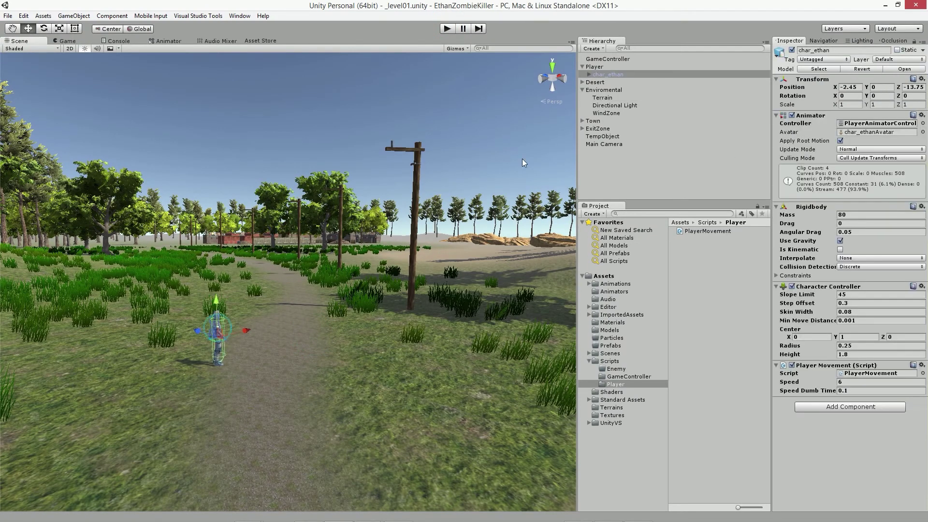
{"action": "left_click", "coordinate": [602, 76]}
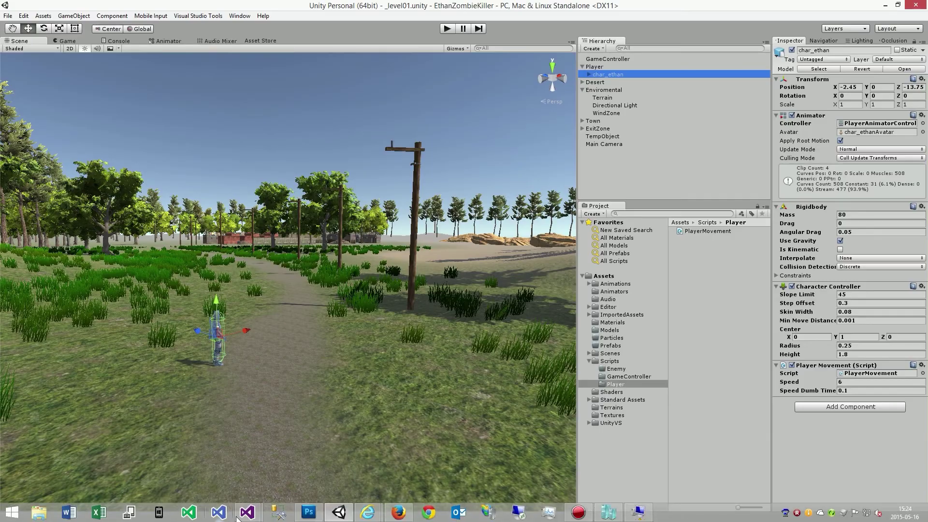
- Copy Turning() from its declaration and call it as Turning(); on line 34 of FixedUpdate
{"action": "mouse_move", "coordinate": [248, 515]}
{"action": "left_click", "coordinate": [286, 460]}
{"action": "left_click", "coordinate": [110, 183]}
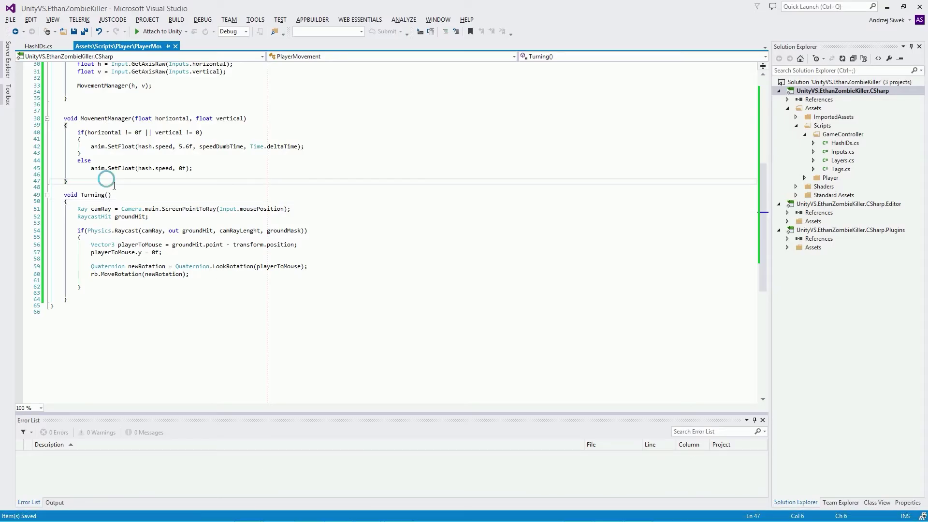
{"action": "left_click_drag", "start_coordinate": [112, 194], "coordinate": [85, 197]}
{"action": "key", "text": "ctrl+c"}
{"action": "left_click", "coordinate": [141, 187]}
{"action": "scroll", "coordinate": [165, 203], "scroll_direction": "up", "scroll_amount": 7}
{"action": "left_click", "coordinate": [90, 255]}
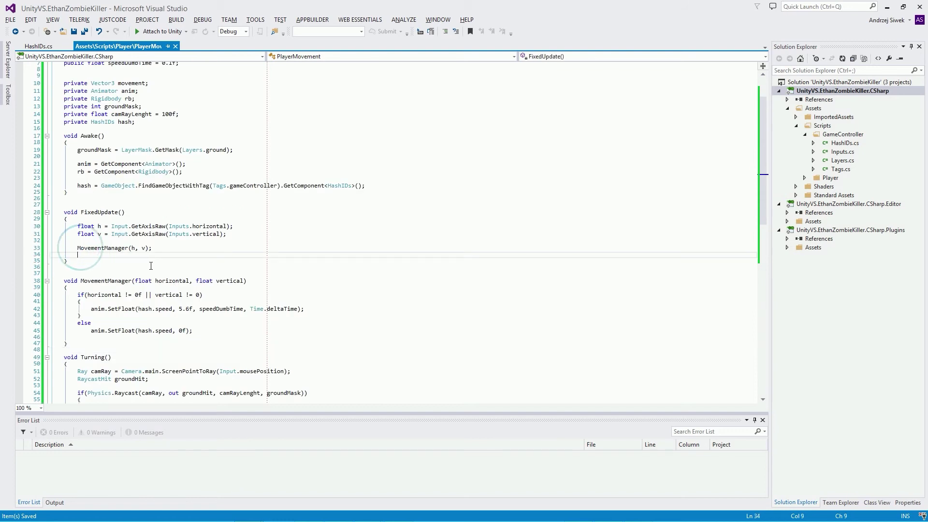
{"action": "key", "text": "ctrl+v"}
{"action": "type", "text": ";"}
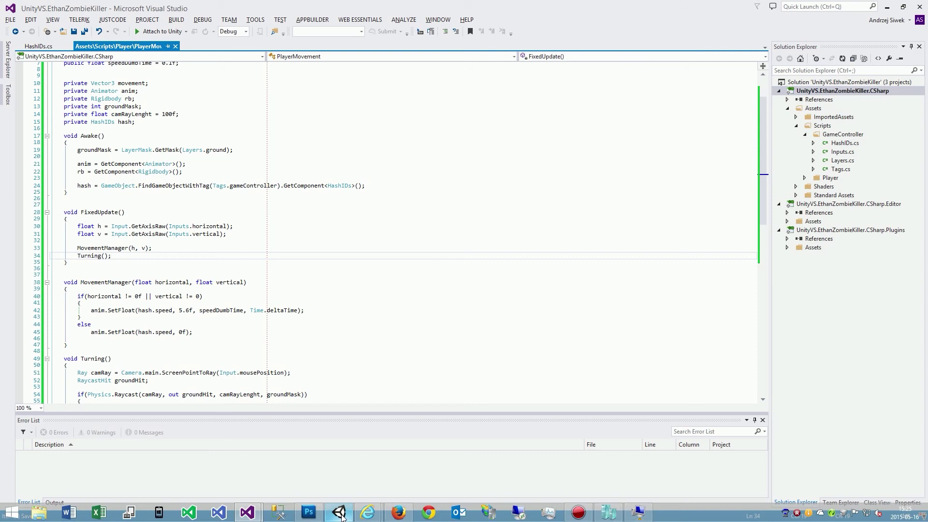
{"action": "mouse_move", "coordinate": [339, 513]}
{"action": "left_click", "coordinate": [323, 474]}
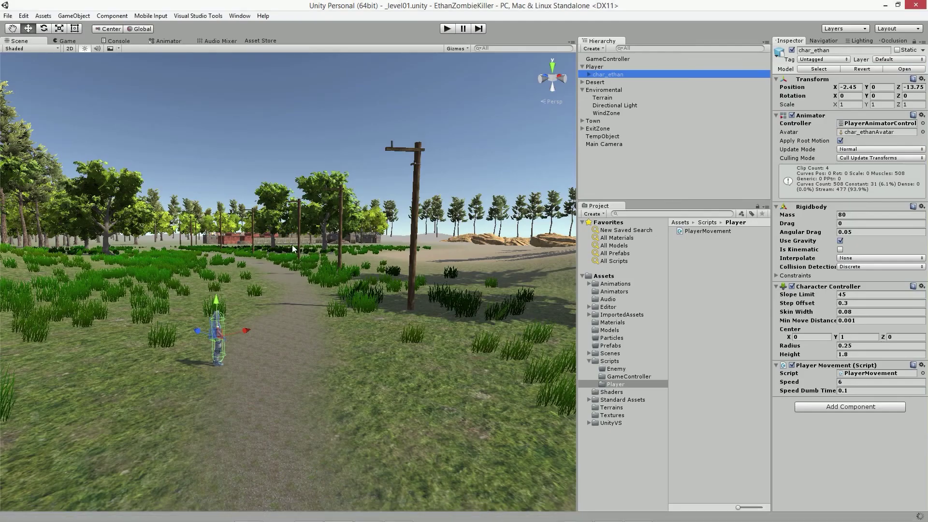
{"action": "left_click", "coordinate": [447, 29]}
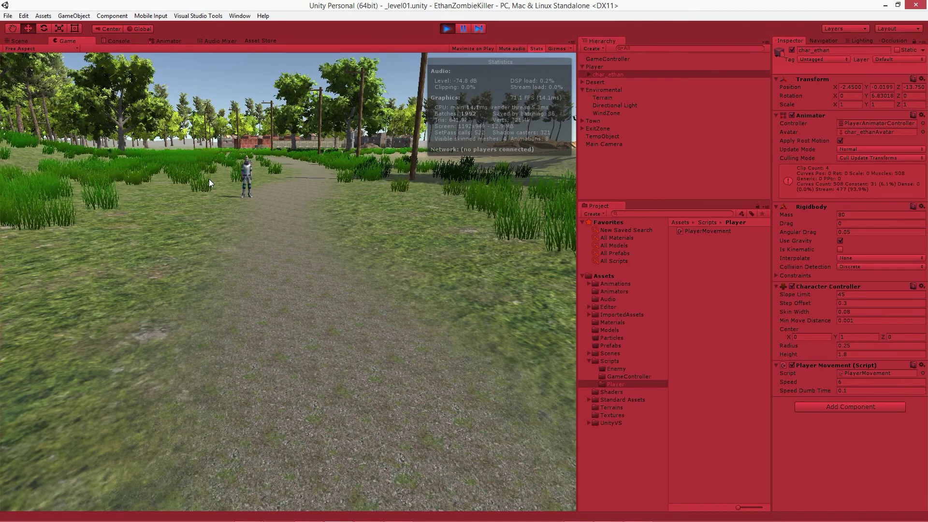
{"action": "left_click", "coordinate": [447, 28]}
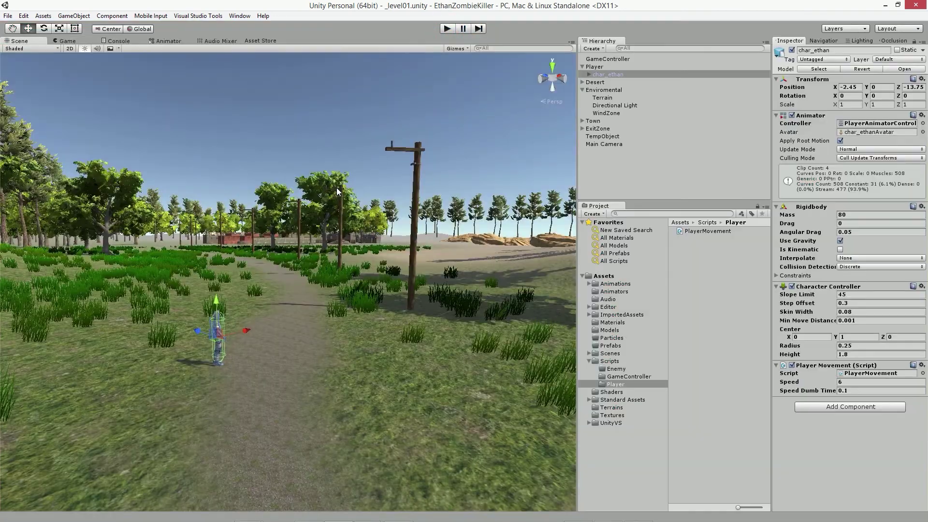
- Assign the Terrain to the Ground layer in the Inspector and save the scene
{"action": "left_click", "coordinate": [228, 448]}
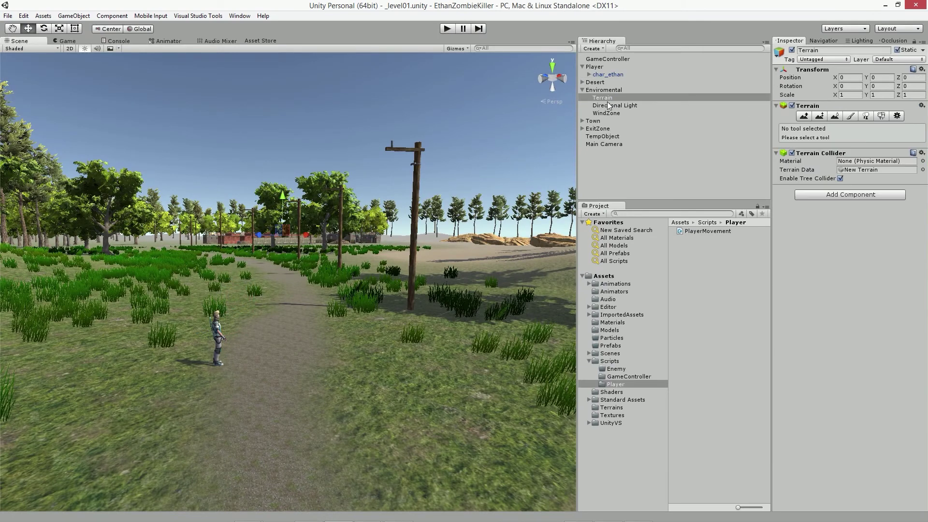
{"action": "left_click", "coordinate": [601, 98]}
{"action": "left_click", "coordinate": [290, 323]}
{"action": "left_click", "coordinate": [890, 60]}
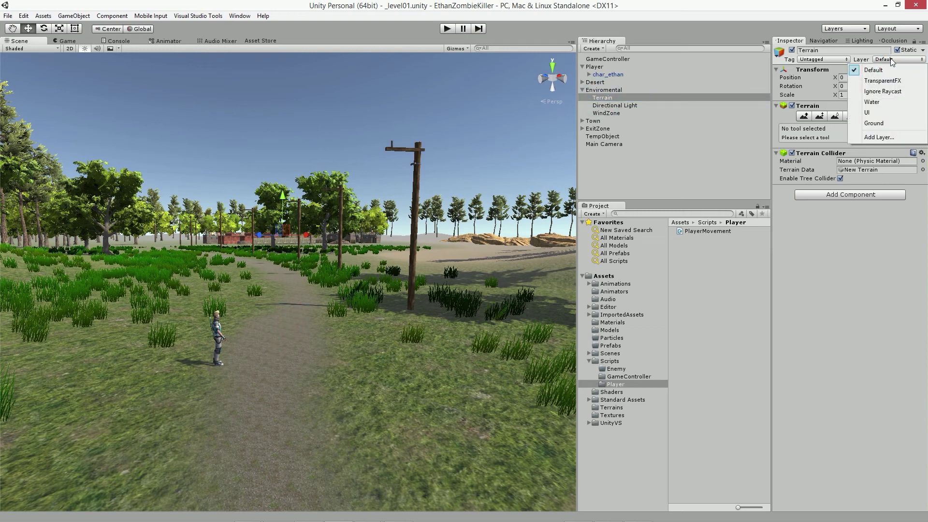
{"action": "left_click", "coordinate": [875, 127]}
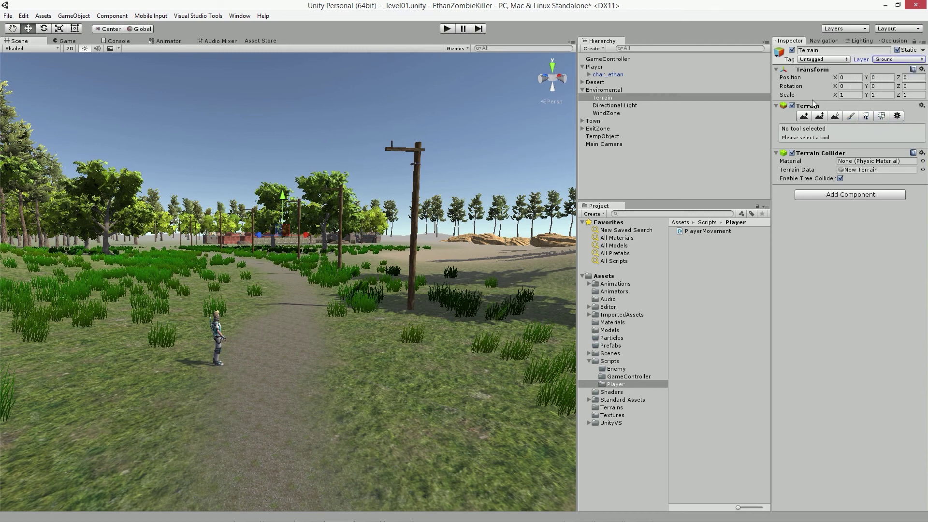
{"action": "key", "text": "ctrl+s"}
{"action": "left_click", "coordinate": [447, 29]}
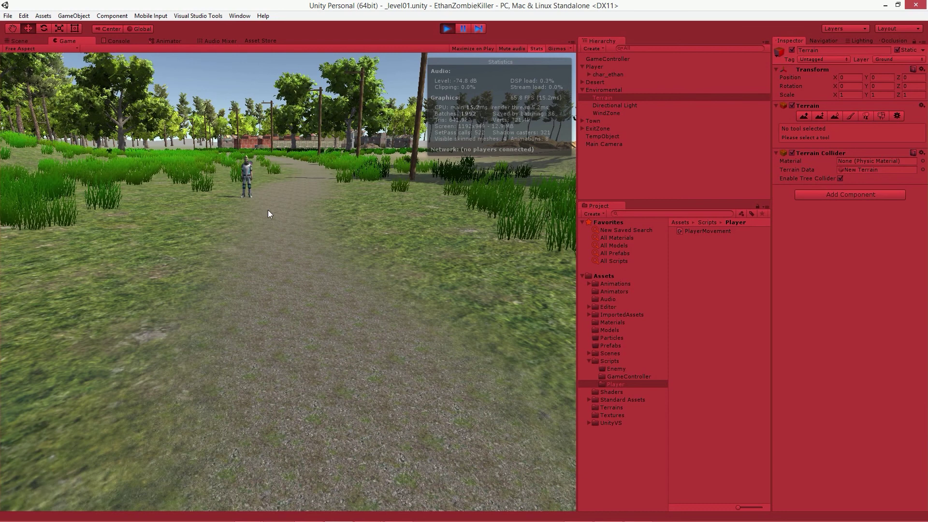
{"action": "key", "text": "s"}
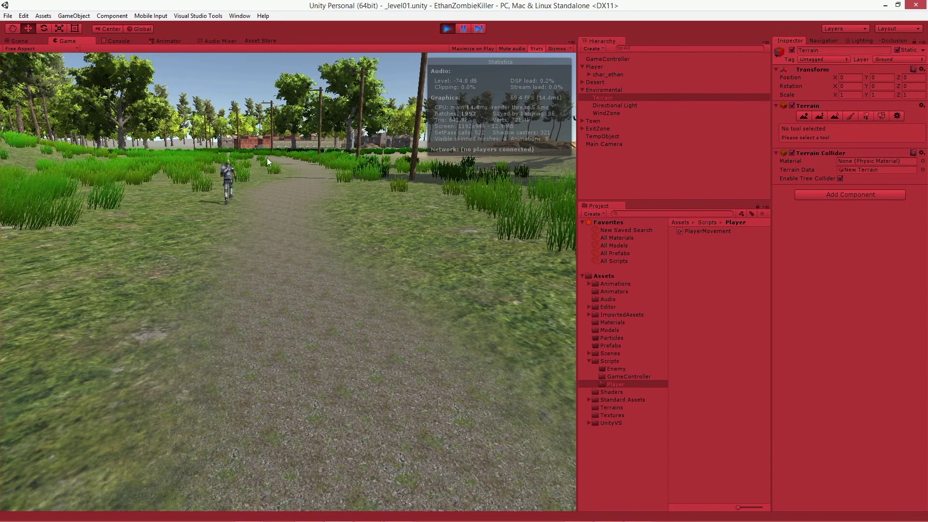
{"action": "key", "text": "d"}
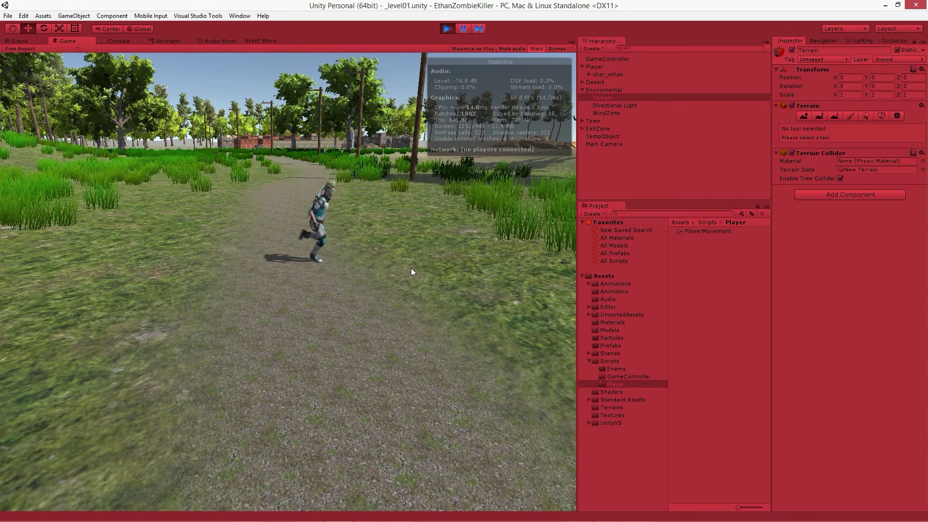
{"action": "key", "text": "a"}
{"action": "key", "text": "d"}
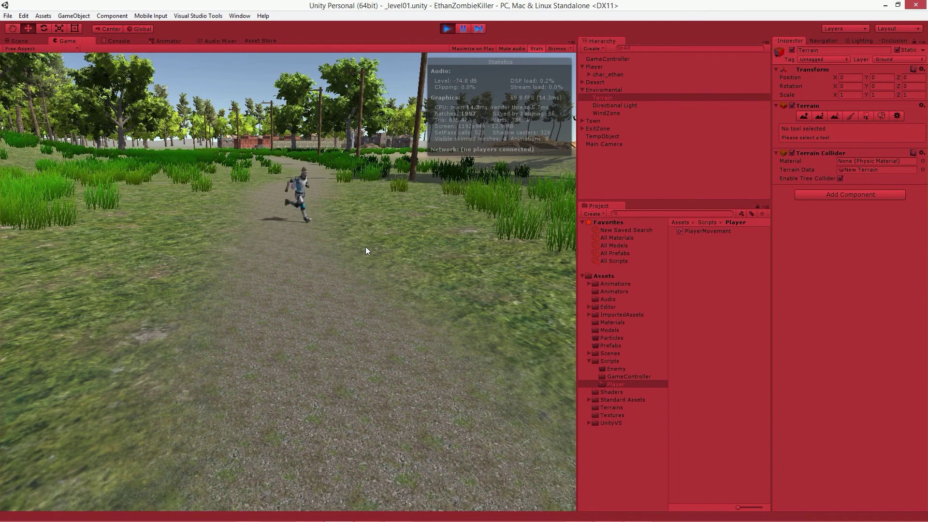
{"action": "key", "text": "a"}
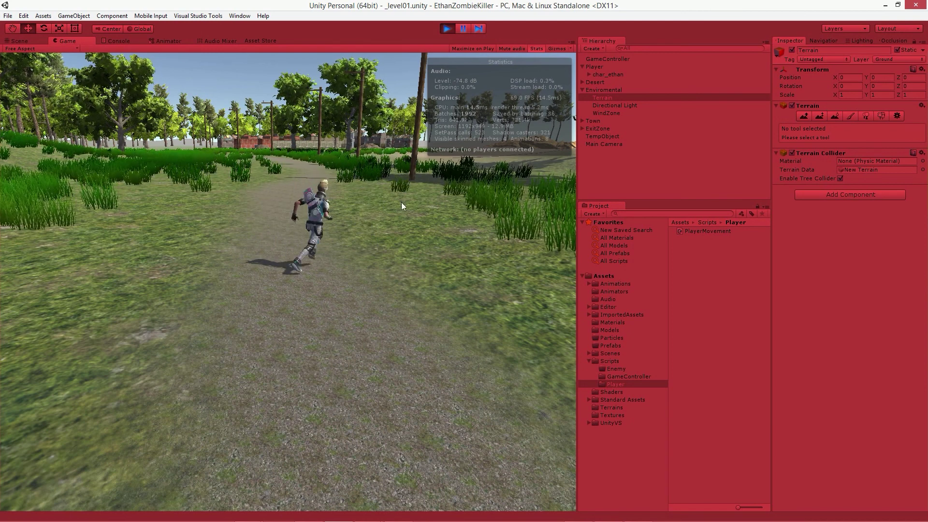
{"action": "left_click", "coordinate": [447, 28]}
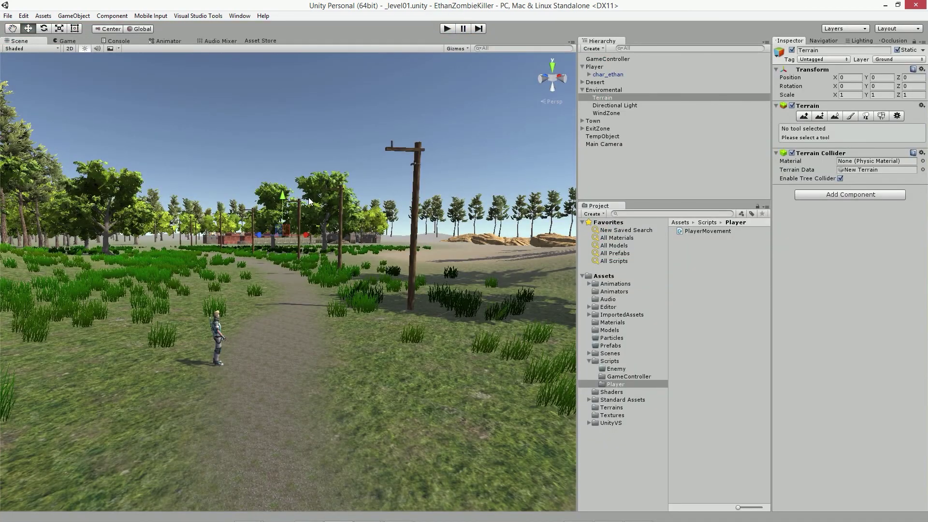